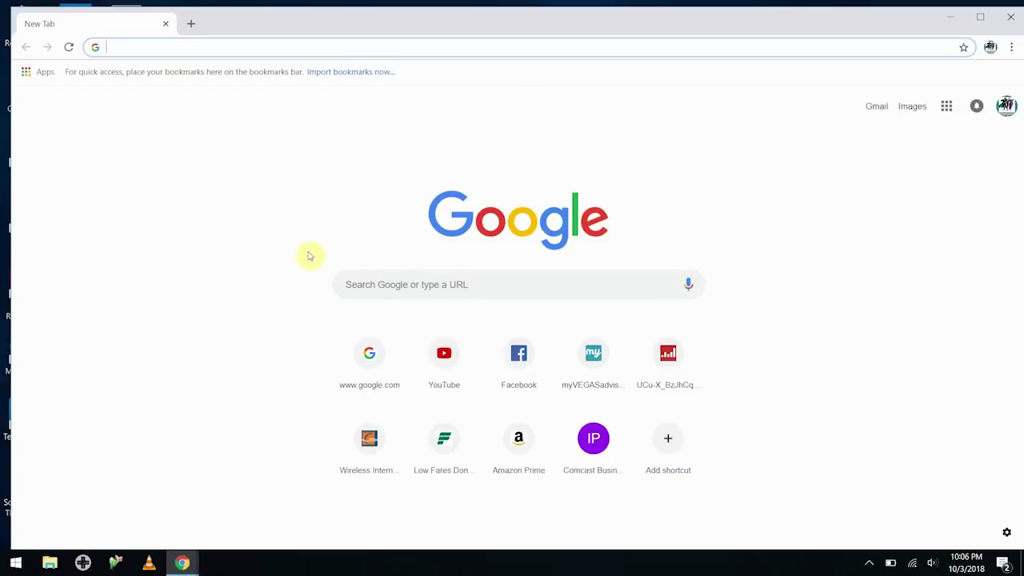
Search Google for Bluestacks and open the bluestacks.com 'Start Downloading BlueStacks' page
type("Blue")
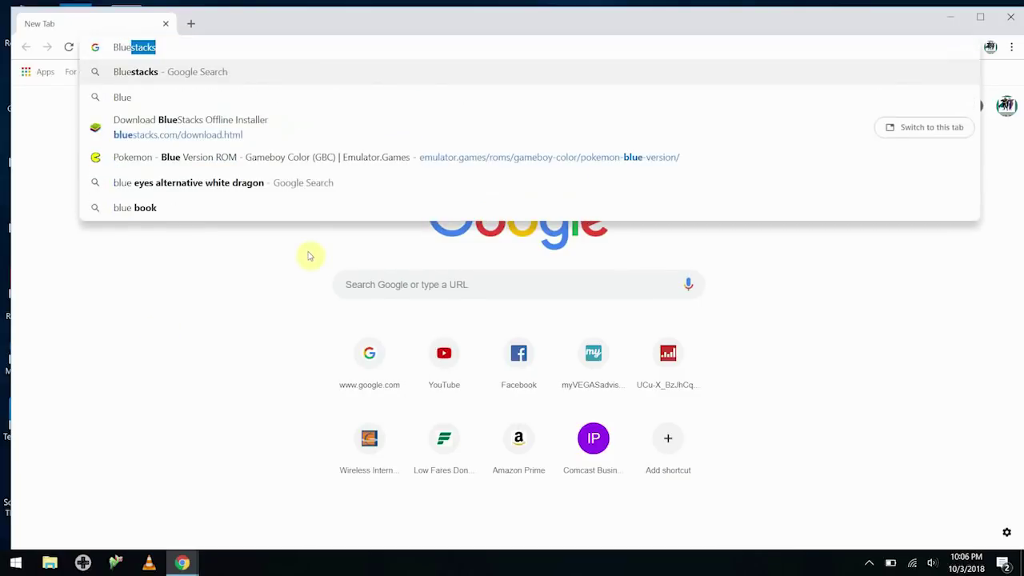
key("Return")
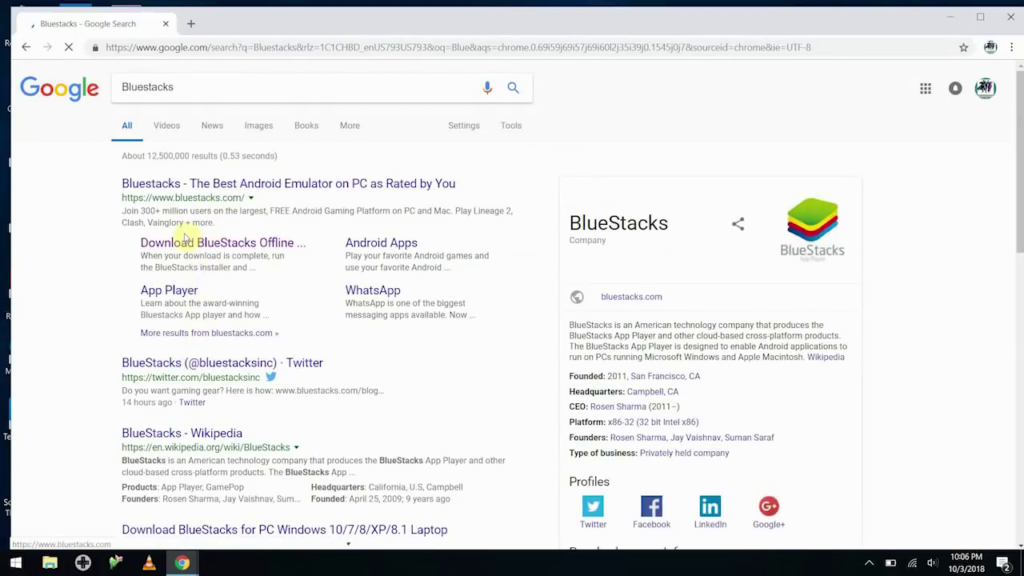
scroll(188, 235, "down", 1)
scroll(192, 224, "up", 1)
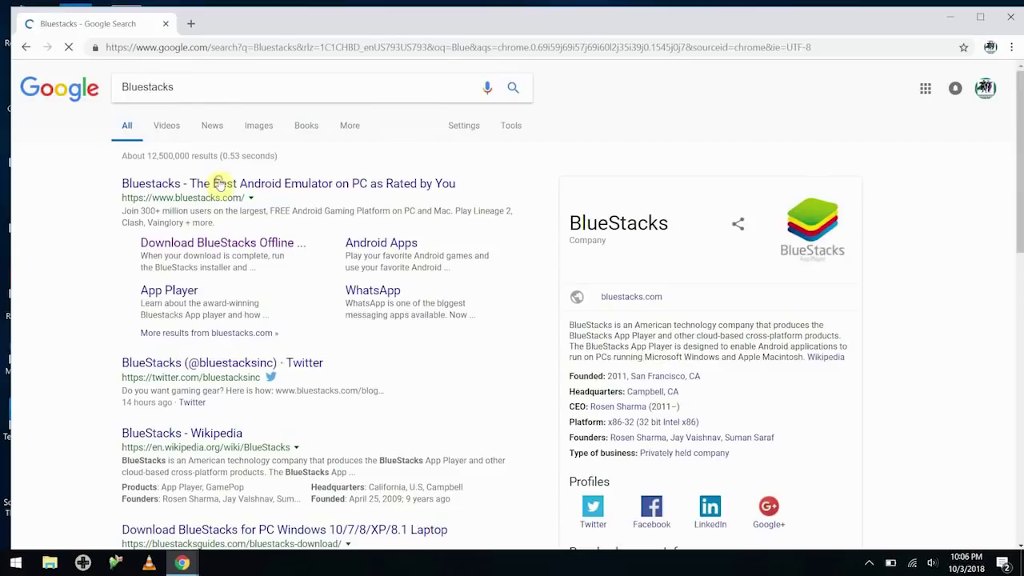
left_click(220, 185)
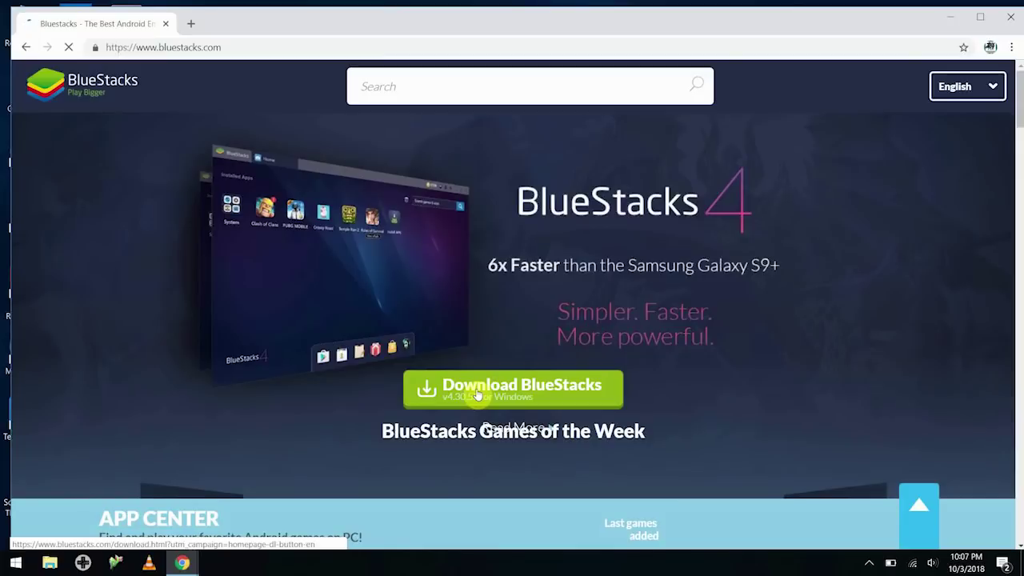
left_click(478, 394)
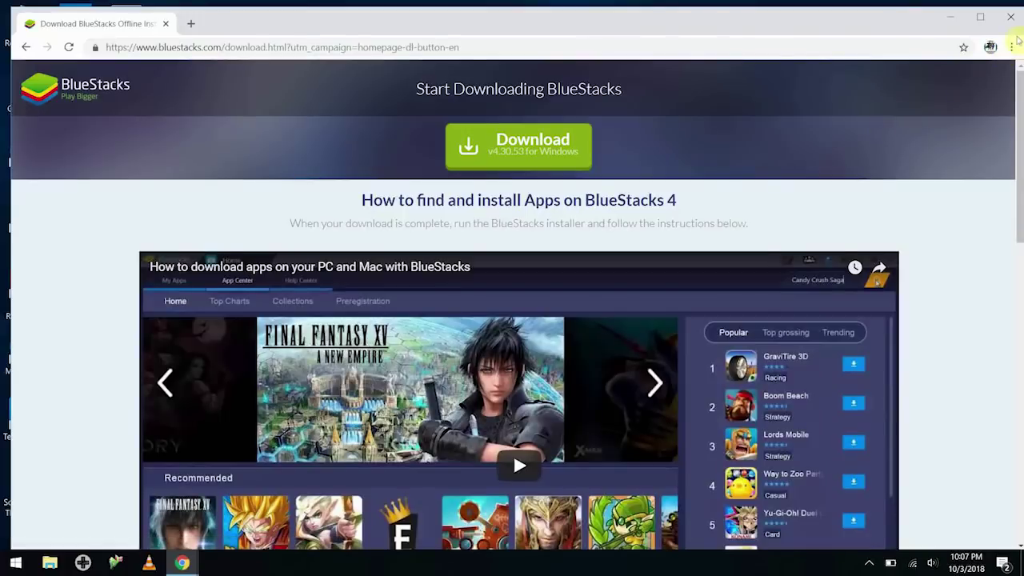
Download the BlueStacks installer and run it from Chrome's download bar
left_click(529, 150)
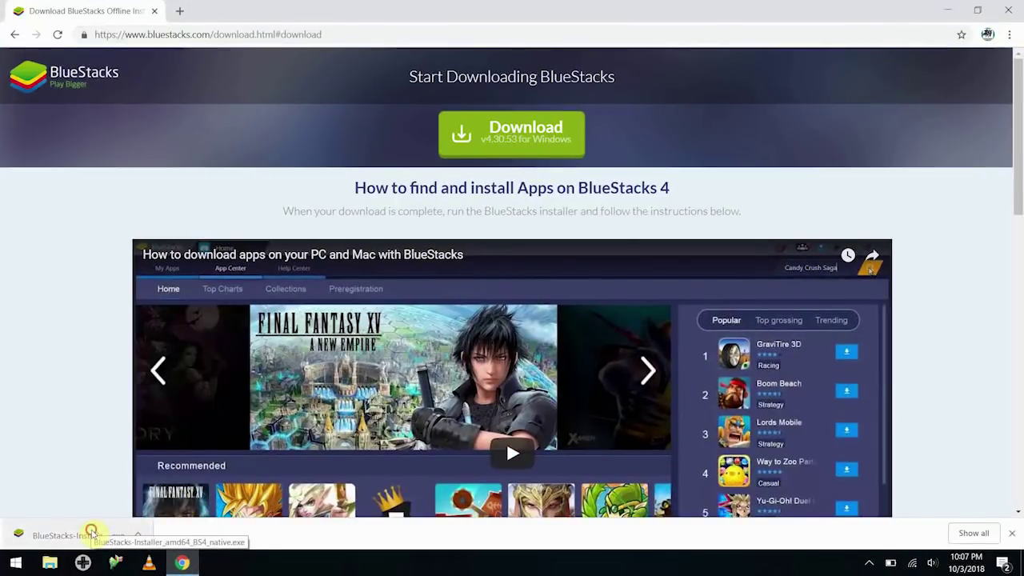
left_click(93, 535)
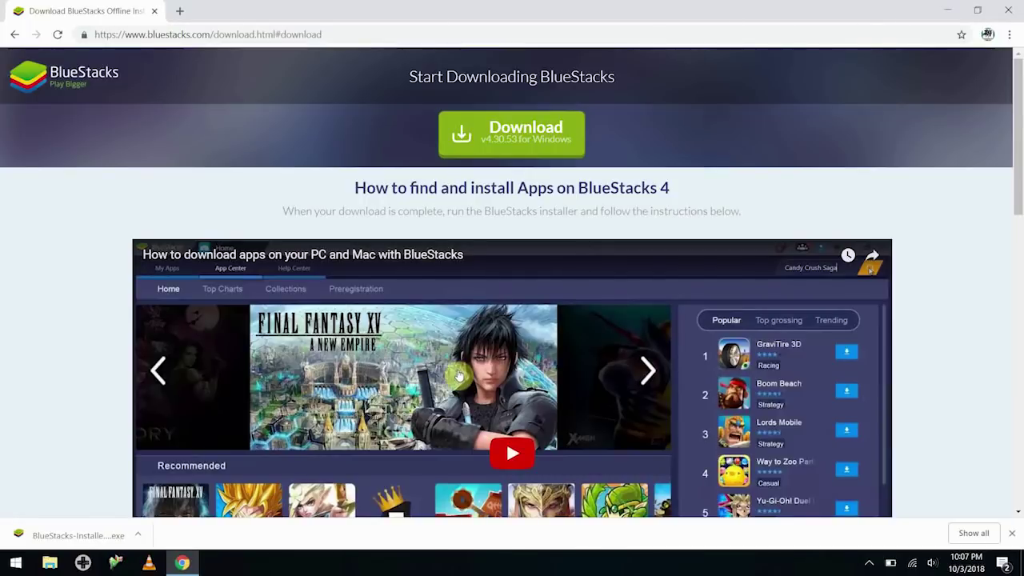
Close Chrome, install BlueStacks 4, and close the finished installer
left_click(1012, 8)
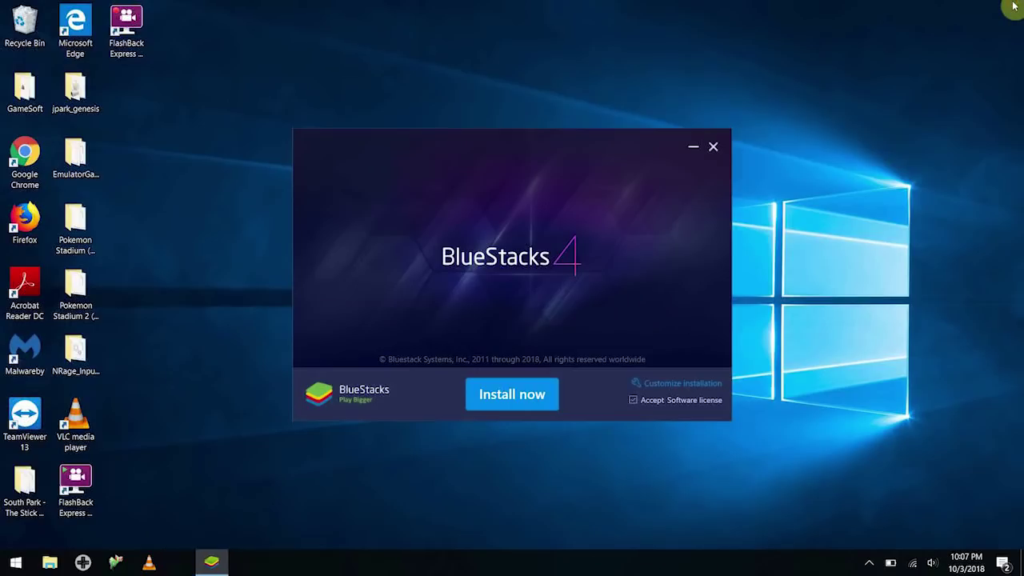
left_click(514, 398)
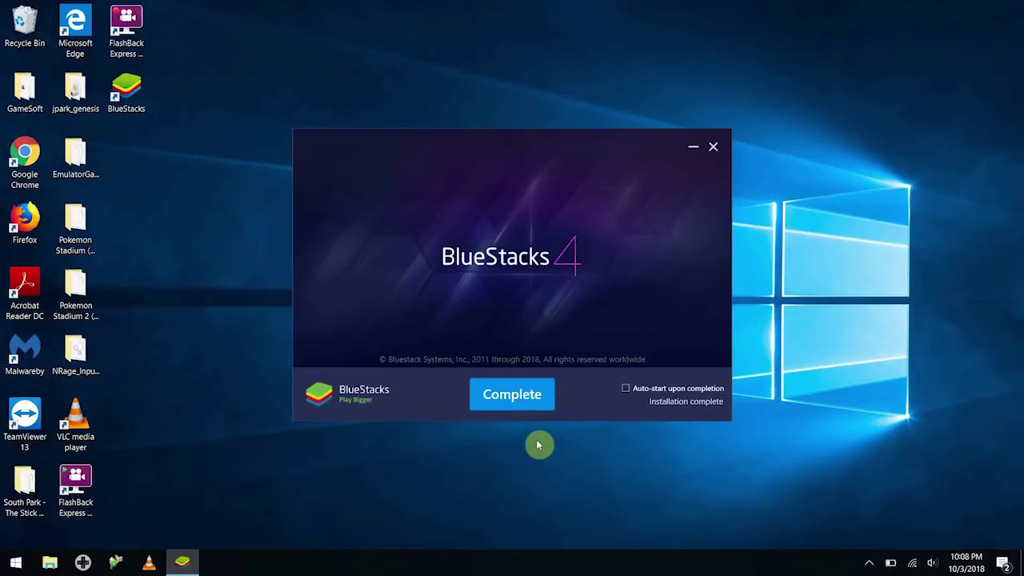
left_click(519, 400)
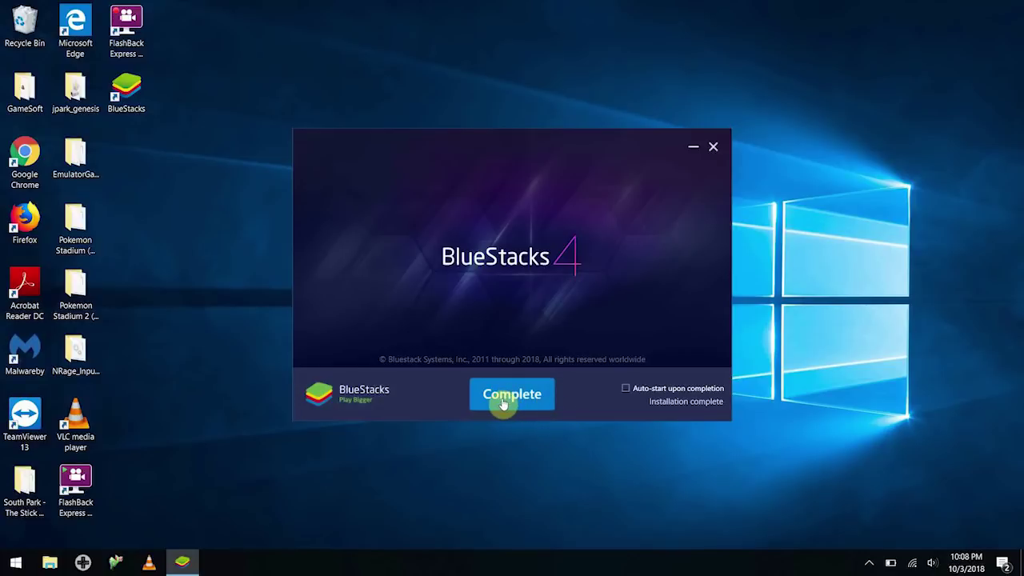
left_click(503, 404)
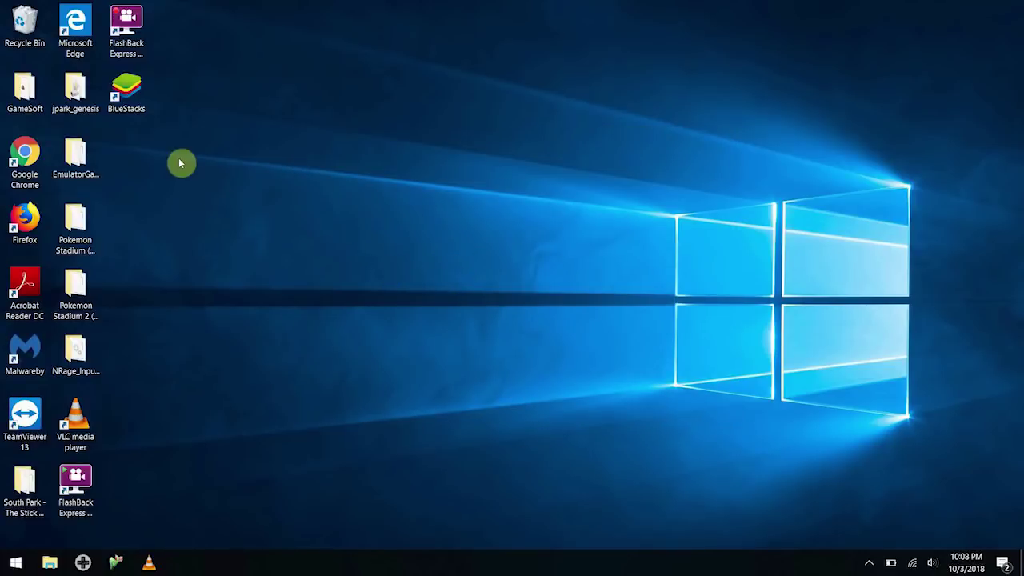
Launch BlueStacks from its desktop shortcut and begin the Google account setup
left_click(131, 97)
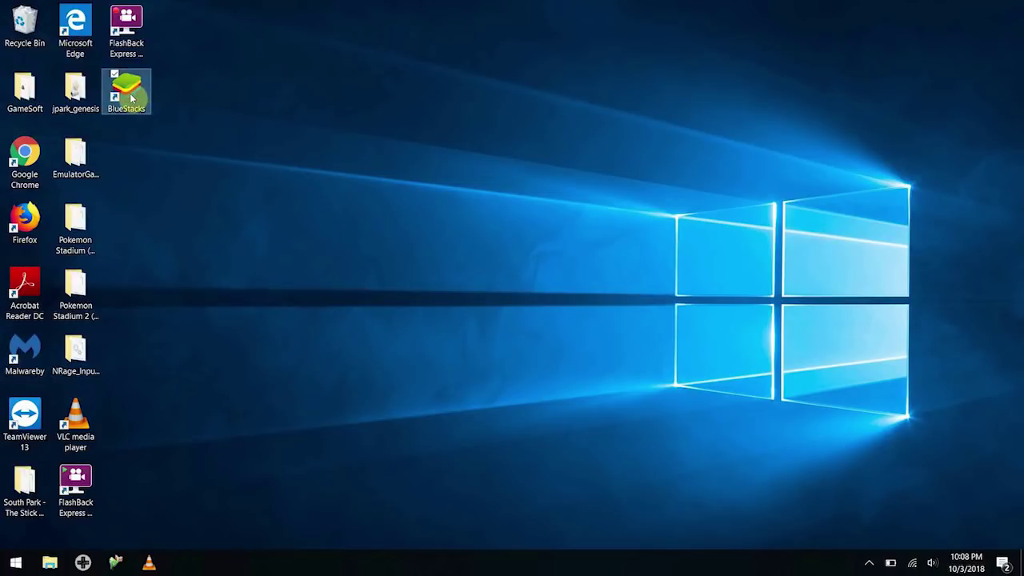
double_click(131, 98)
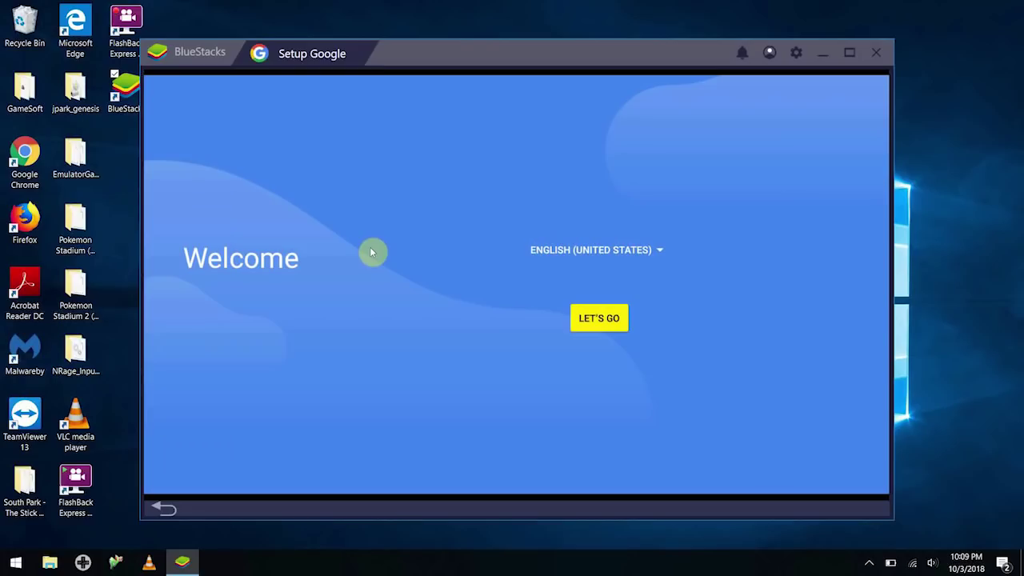
left_click(589, 324)
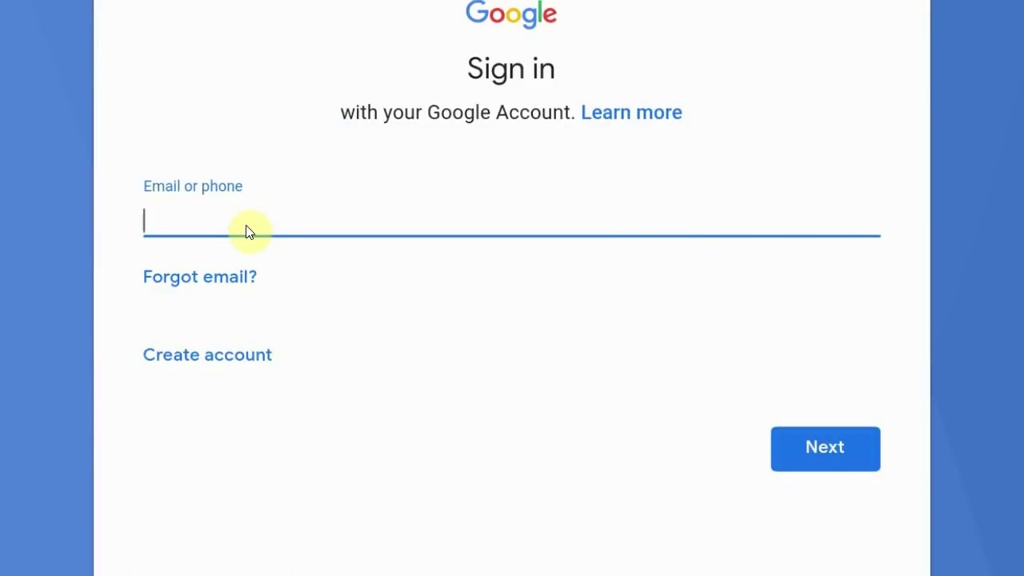
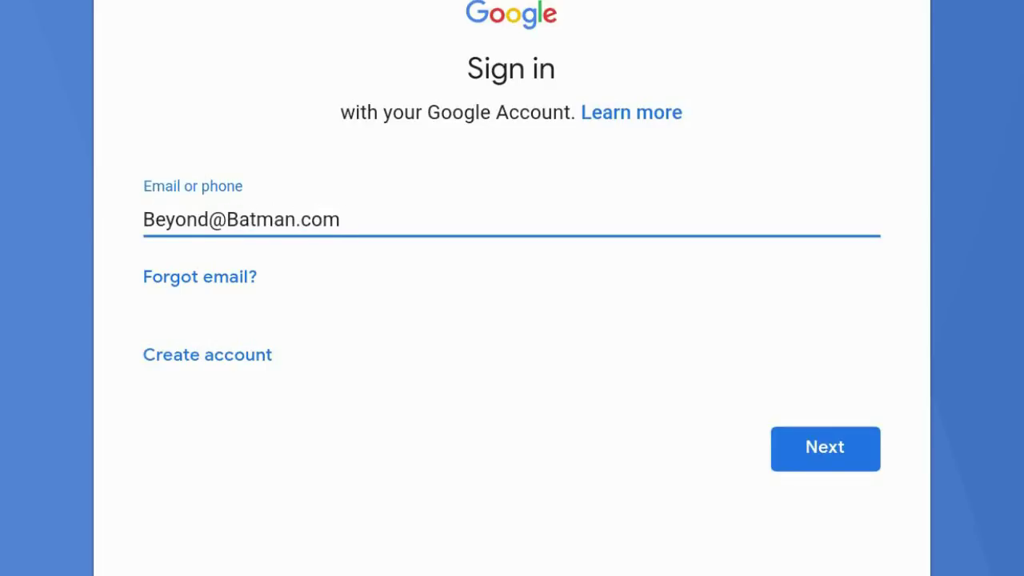
Enter the Google account e-mail address and continue the sign-in
left_click(828, 448)
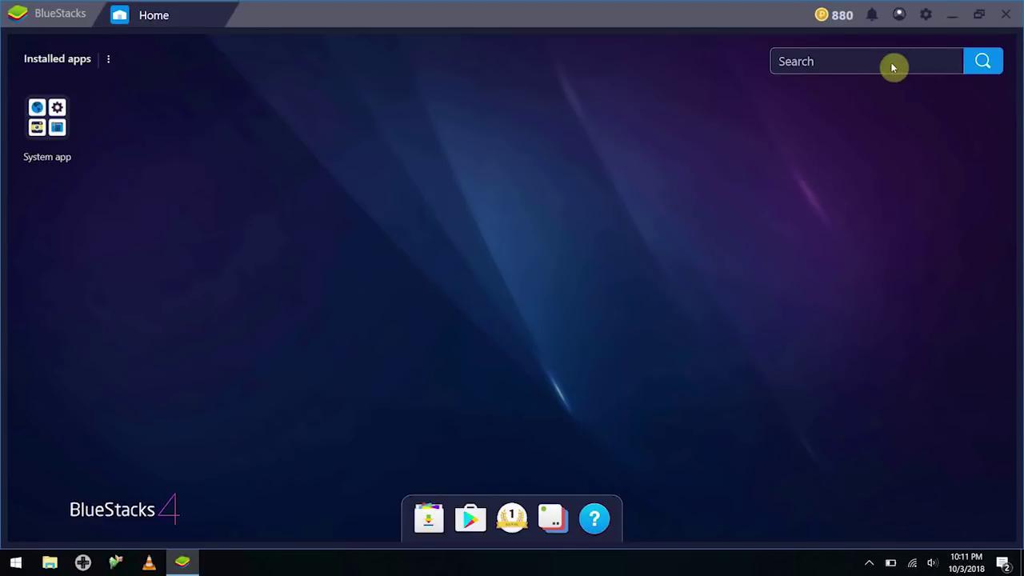
left_click(476, 522)
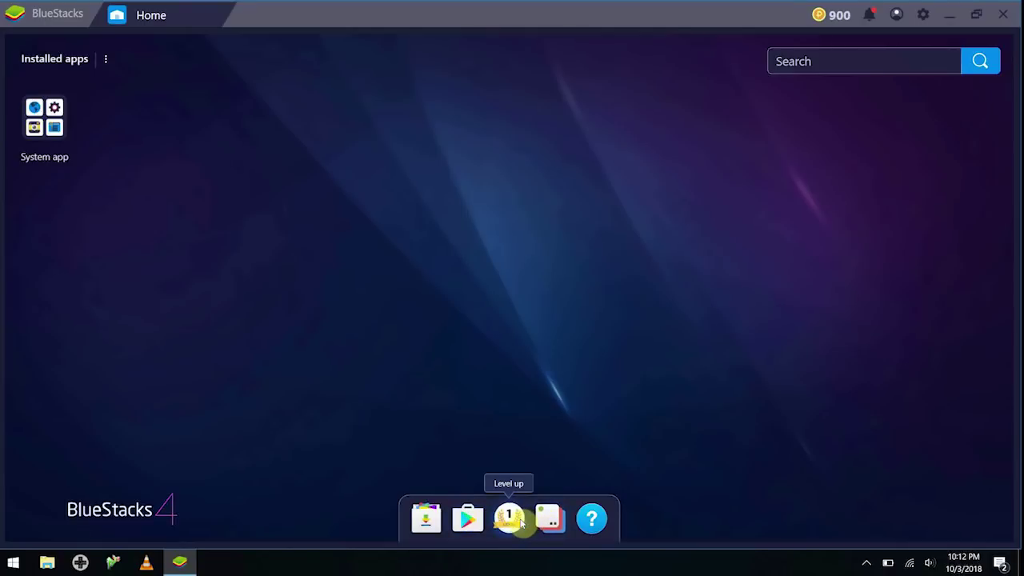
left_click(40, 135)
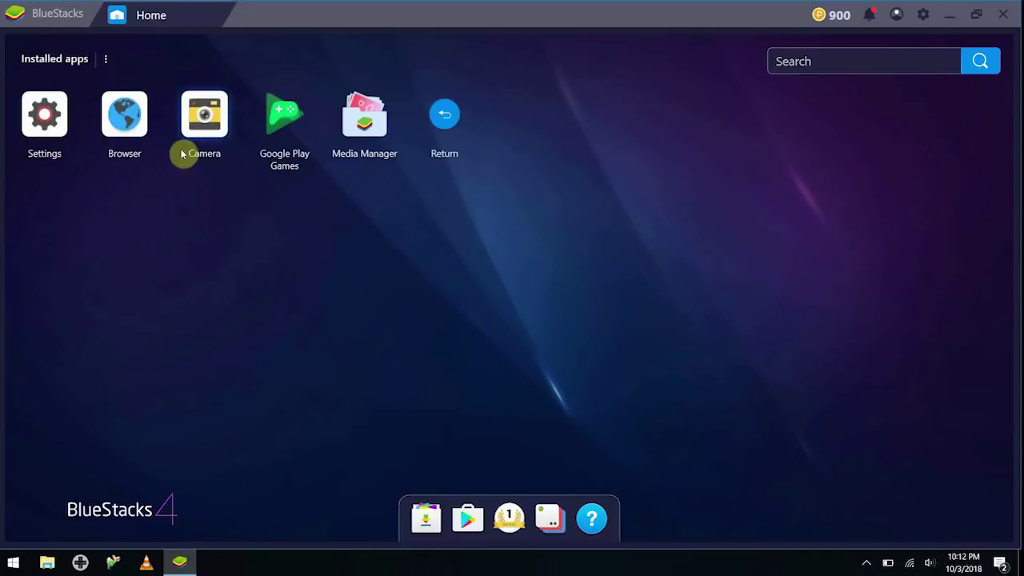
left_click(136, 120)
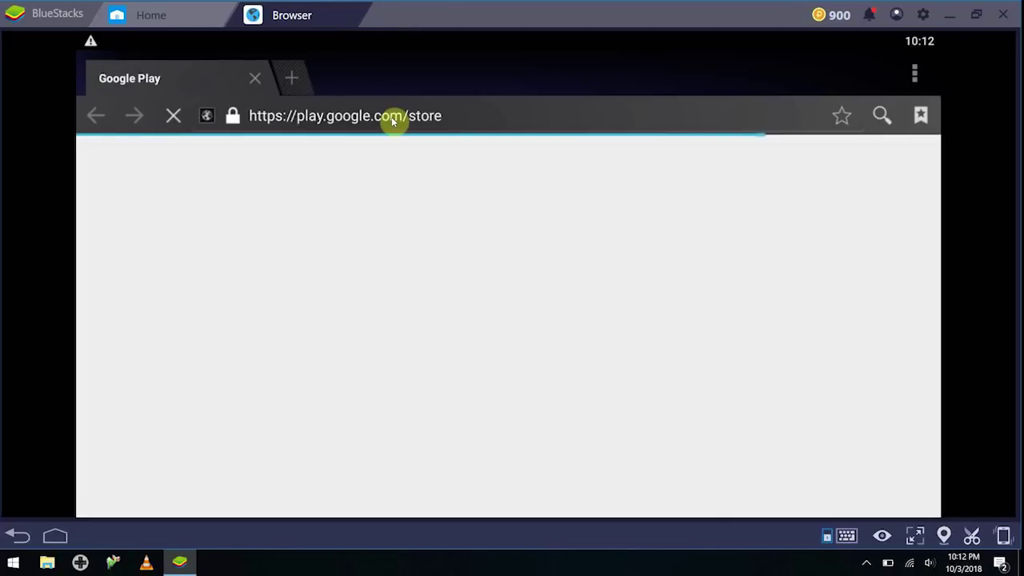
left_click(391, 117)
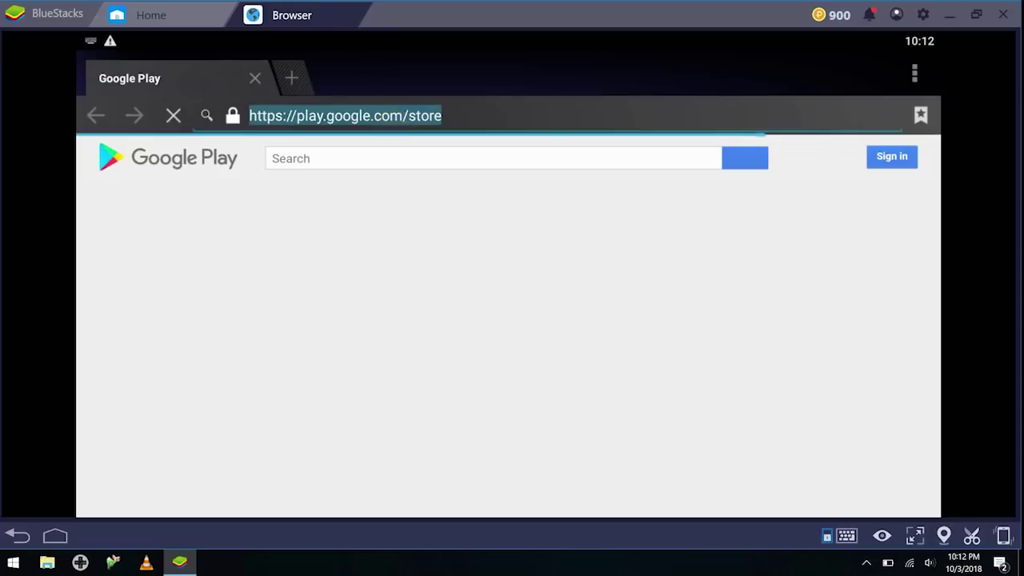
type("msn.com")
key("Return")
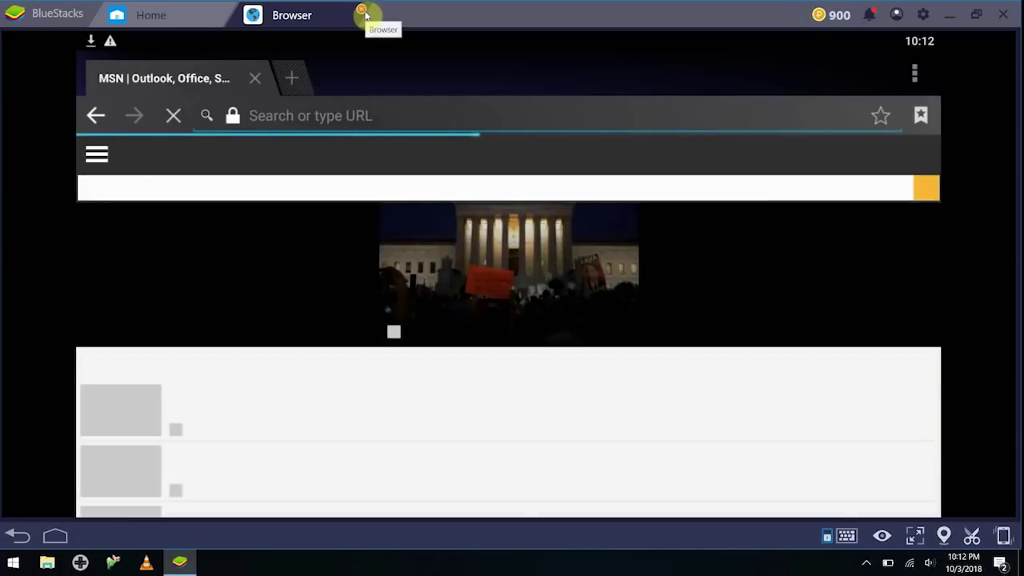
left_click(361, 11)
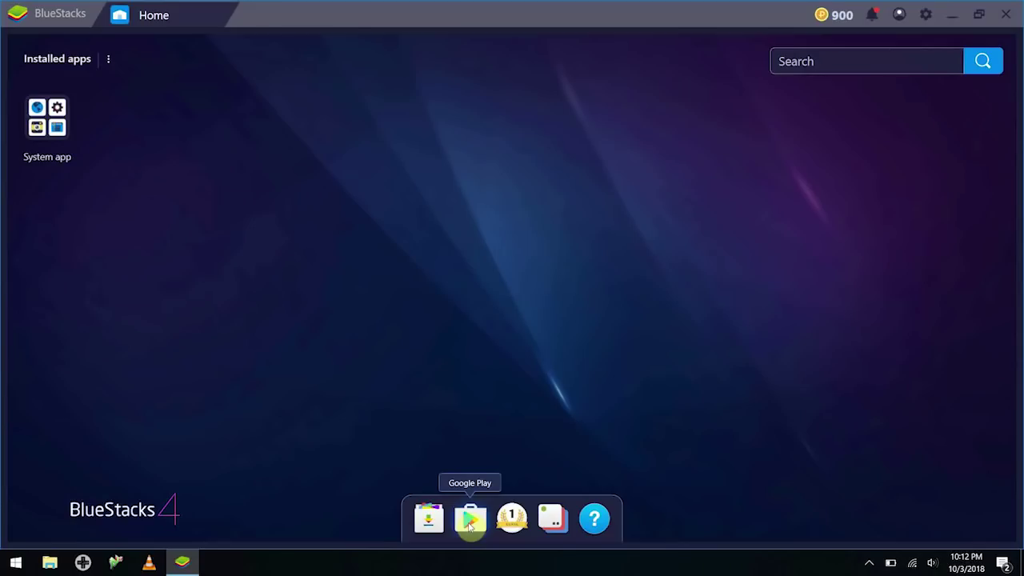
Open the Google Play Store and search for 'MyVegas Slots'
left_click(470, 520)
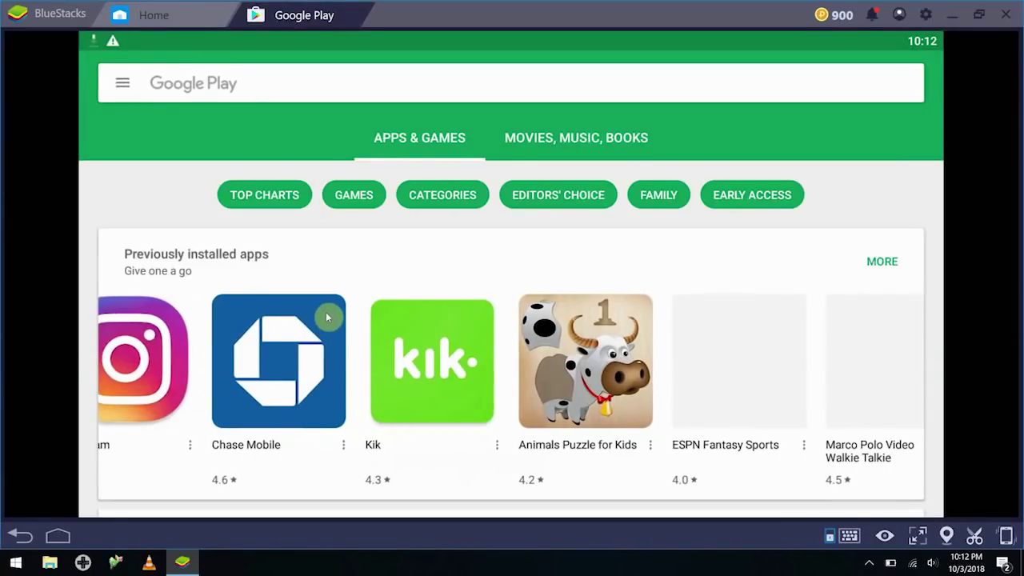
left_click_drag(326, 313, 234, 304)
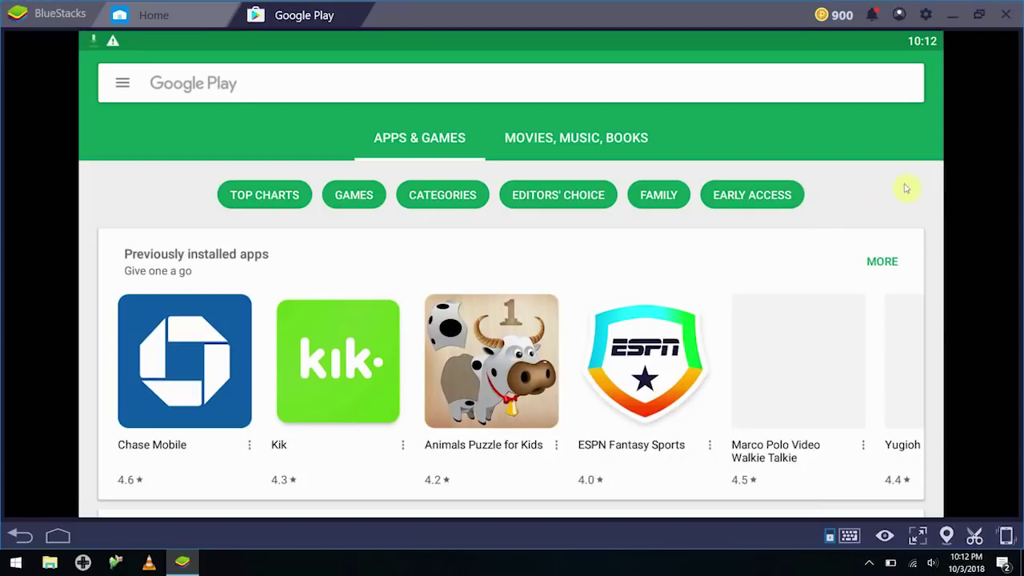
left_click_drag(518, 371, 368, 376)
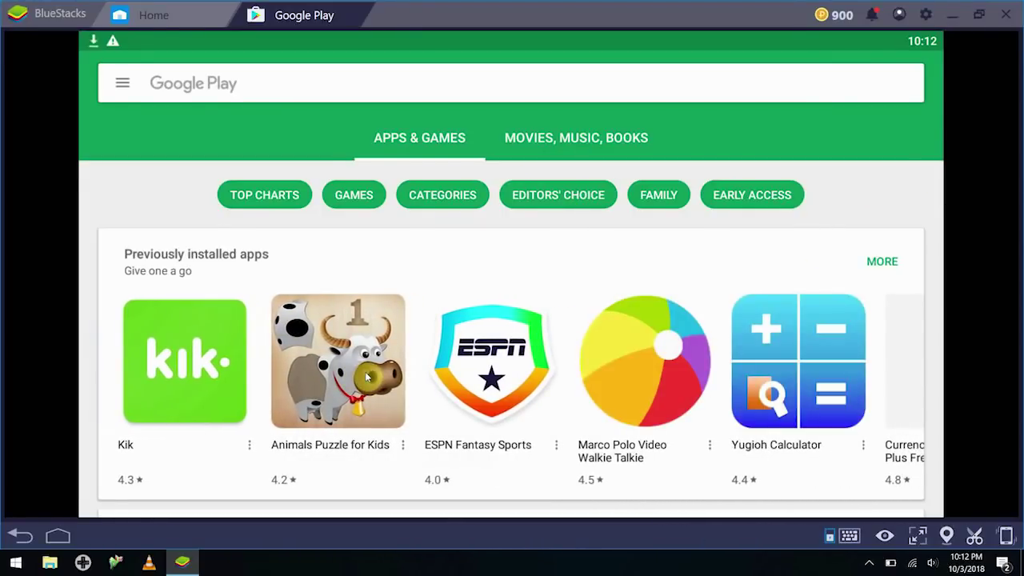
left_click(362, 90)
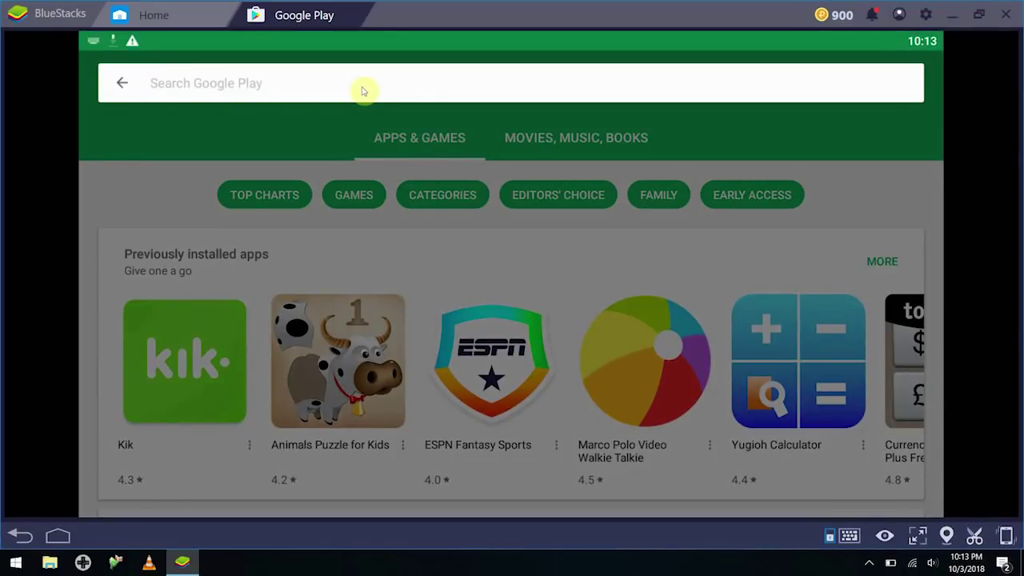
type("MyVegas")
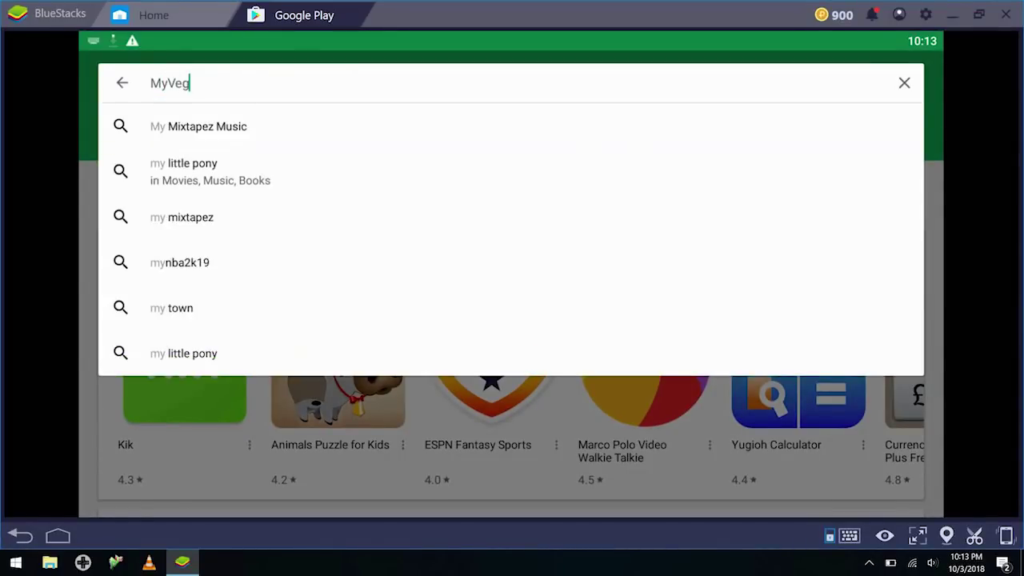
type(" Slots")
key("Return")
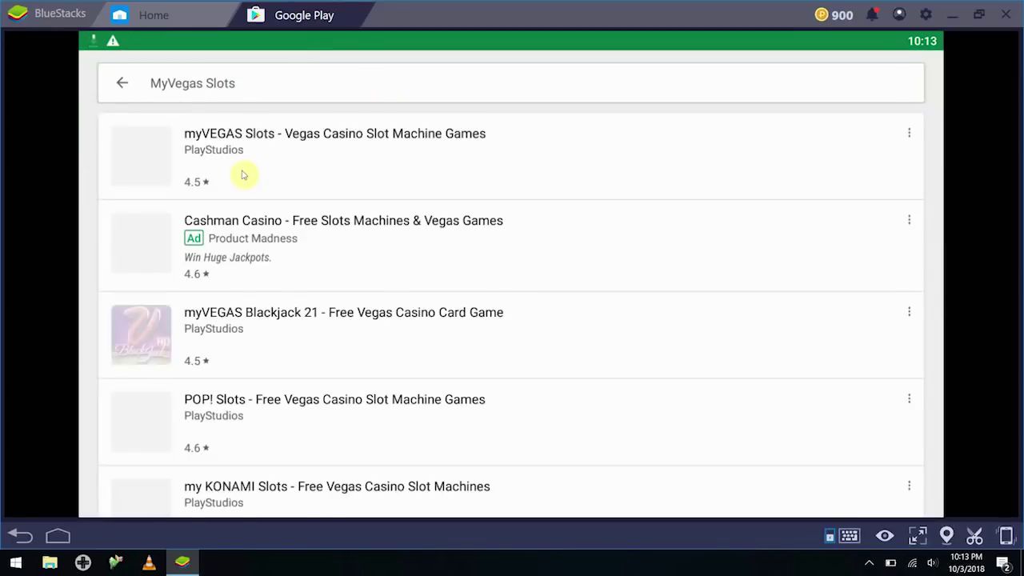
Browse the search results and open the myVEGAS Slots details page
left_click(254, 133)
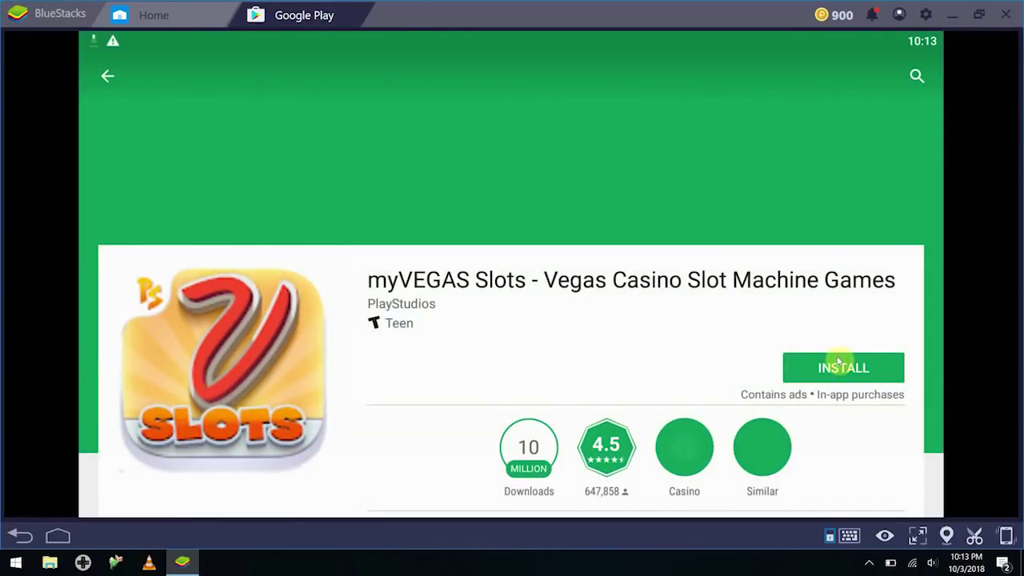
left_click(110, 83)
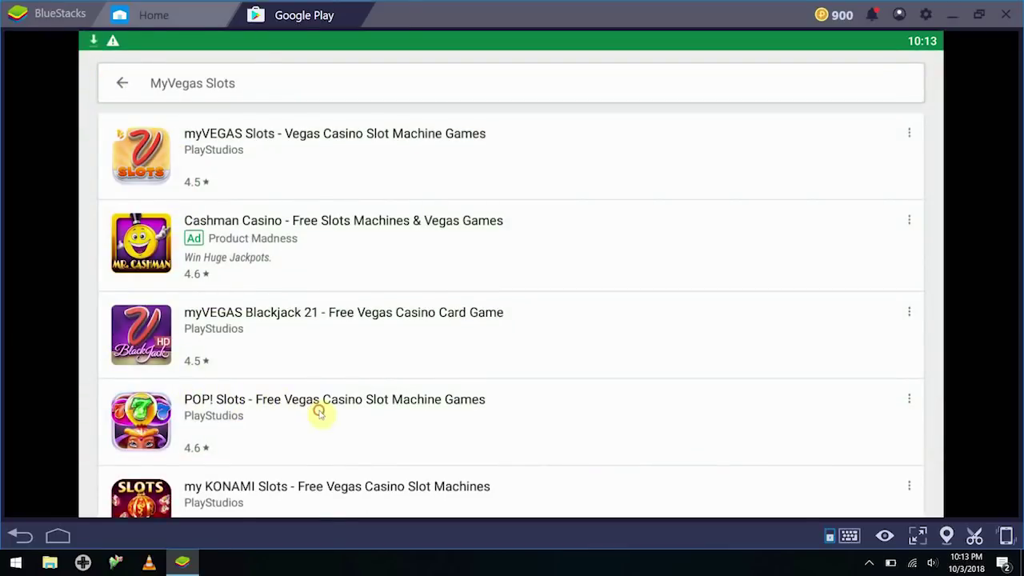
scroll(319, 412, "down", 1)
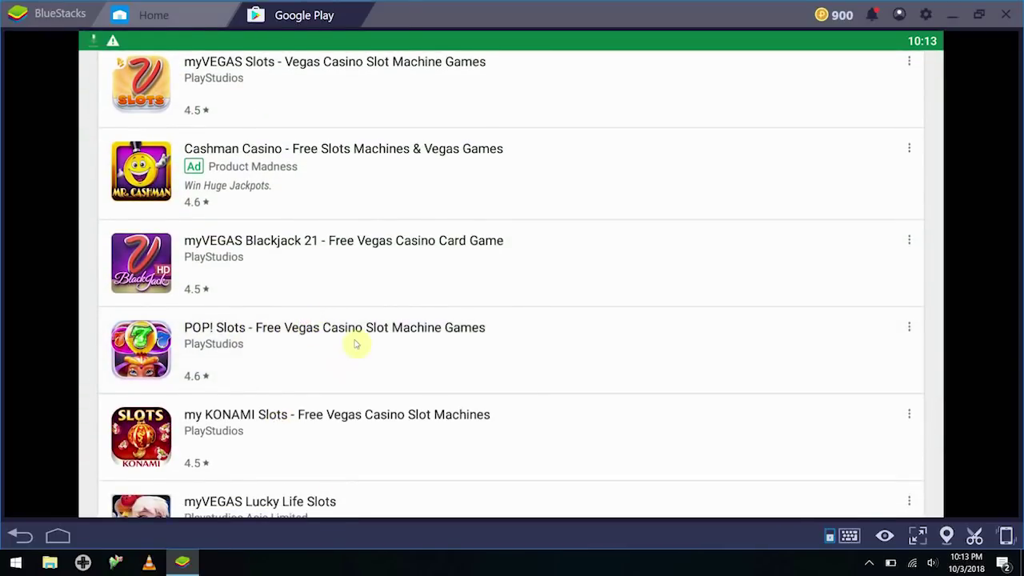
scroll(337, 237, "down", 2)
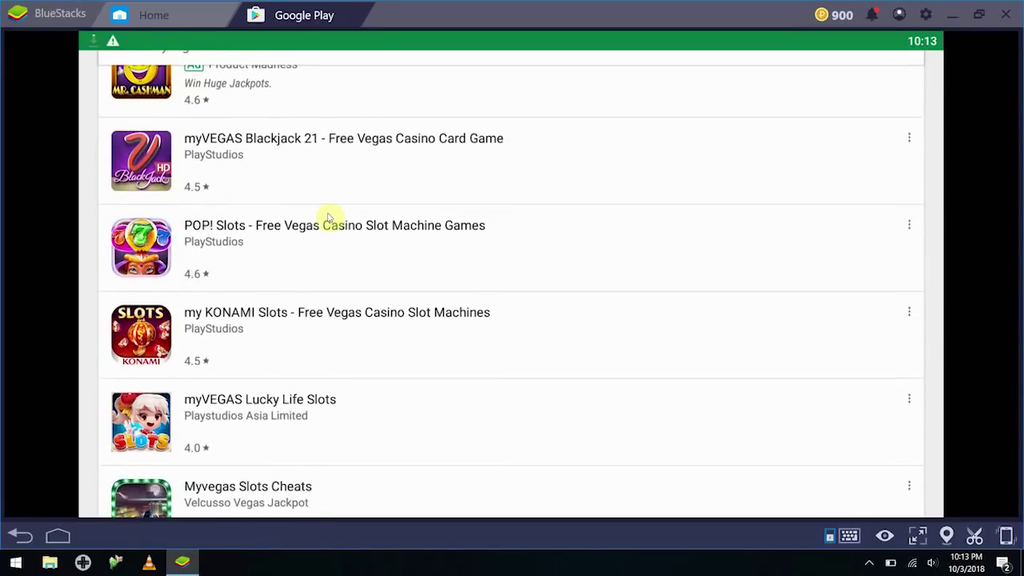
scroll(329, 232, "up", 1)
scroll(333, 240, "down", 2)
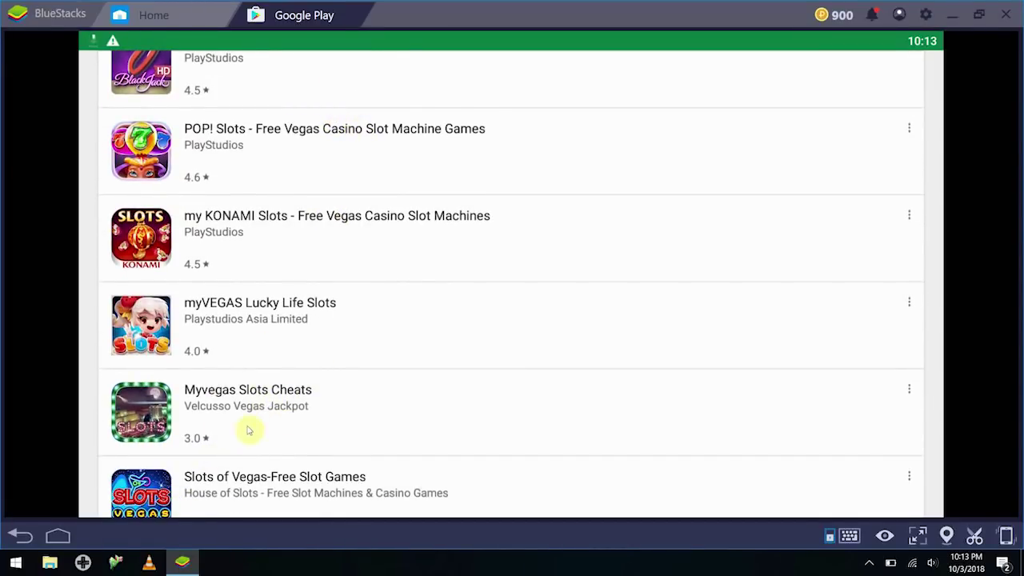
left_click_drag(473, 147, 430, 472)
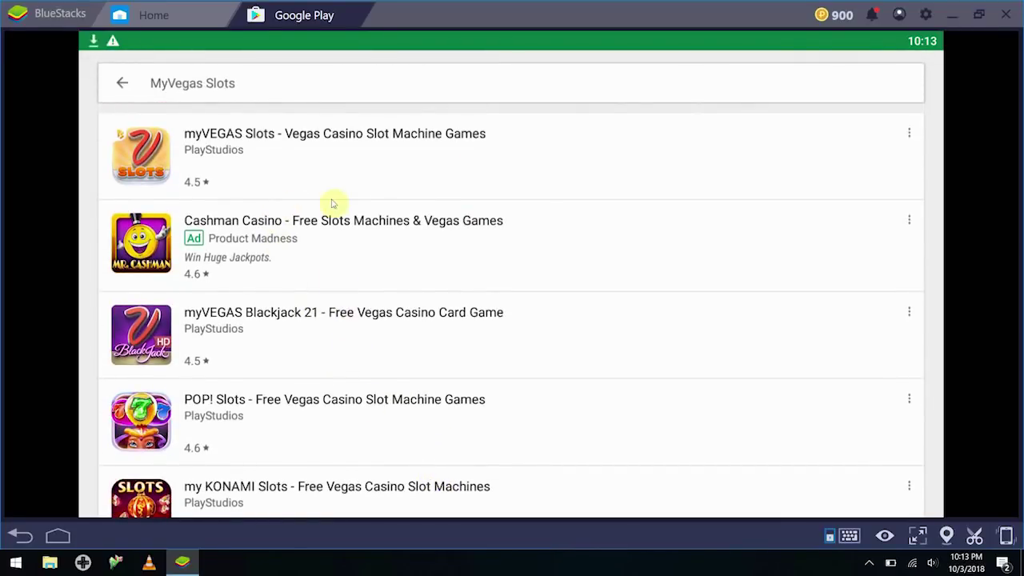
left_click(340, 150)
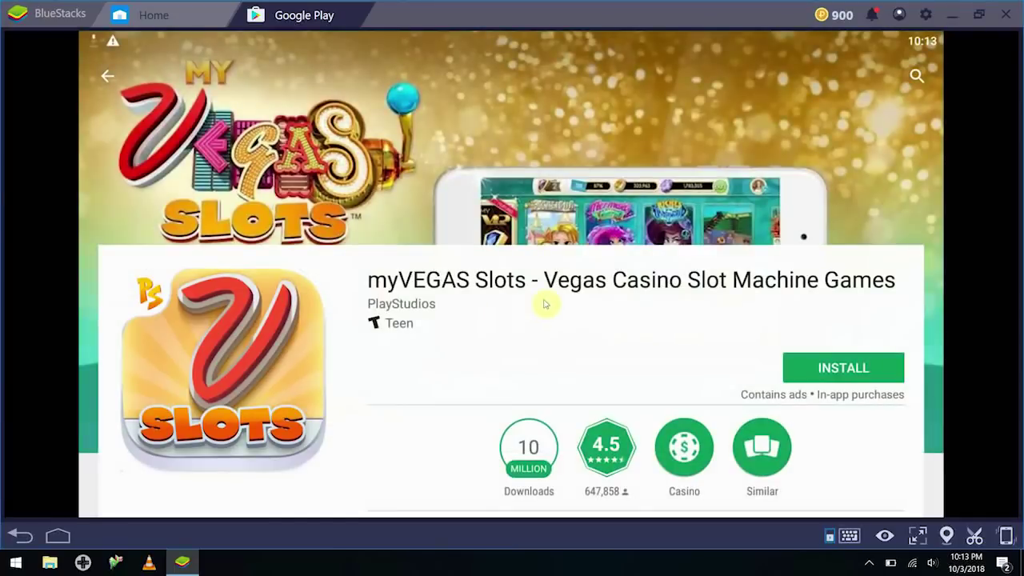
Start installing myVEGAS Slots from its Google Play page
left_click_drag(425, 392, 425, 356)
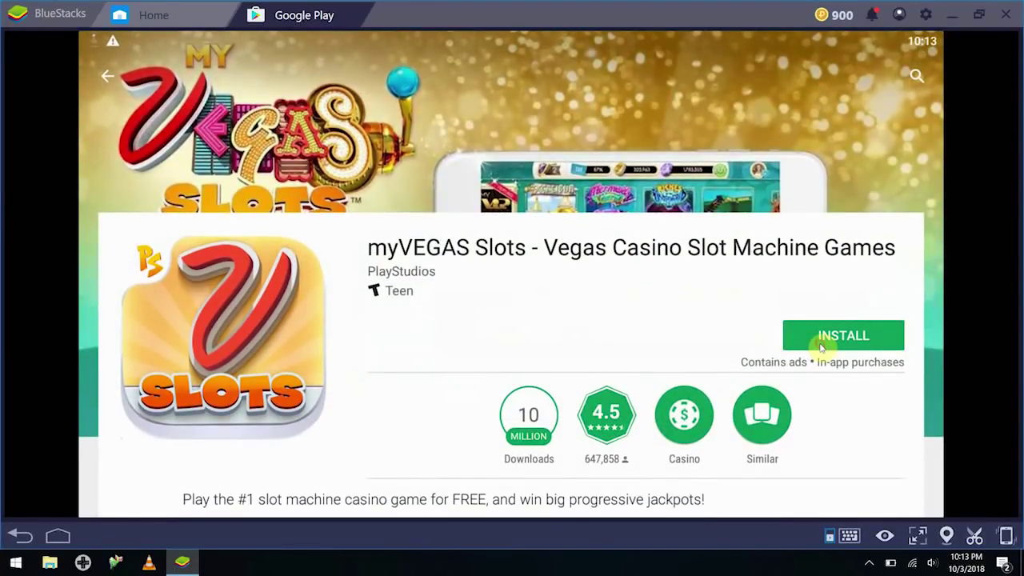
scroll(820, 346, "down", 2)
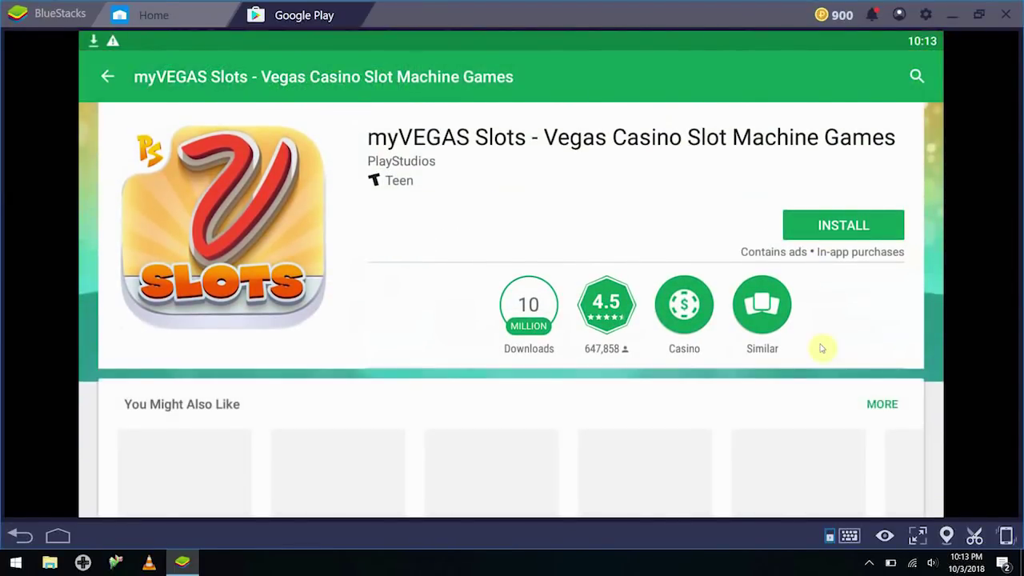
left_click(843, 224)
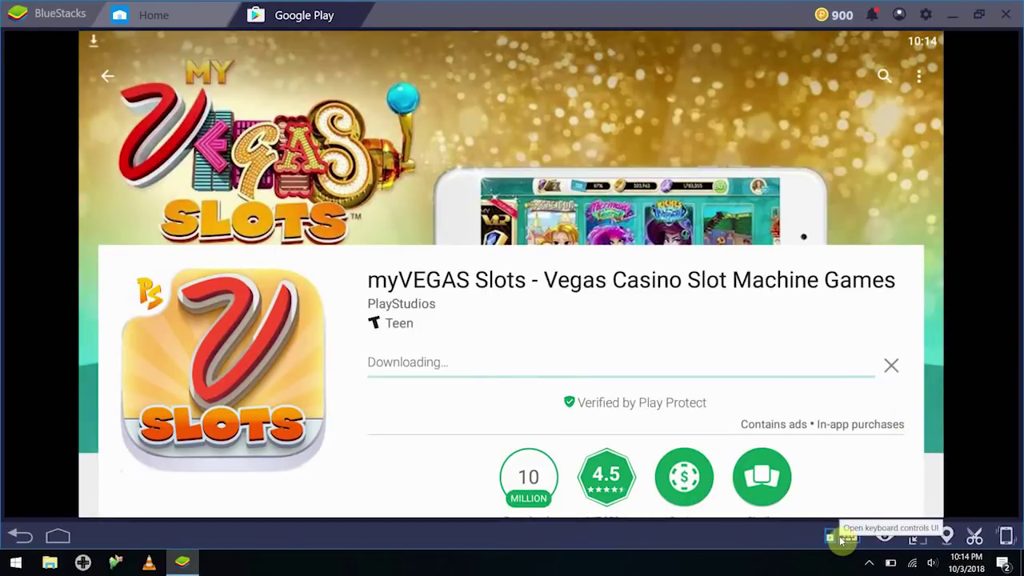
Adjust key-guide transparency, go full screen, and launch the installed myVEGAS Slots
left_click(882, 540)
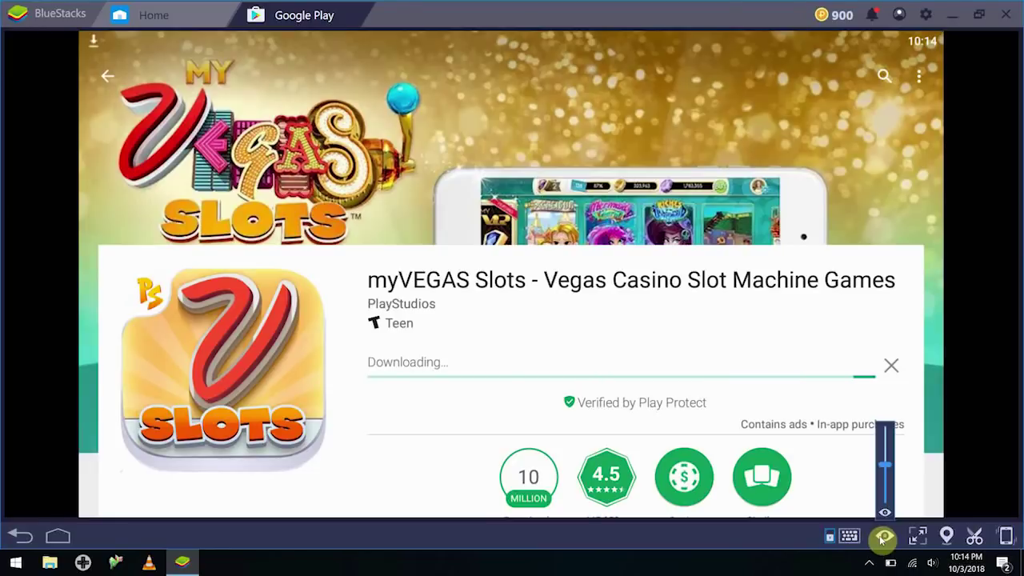
left_click(882, 540)
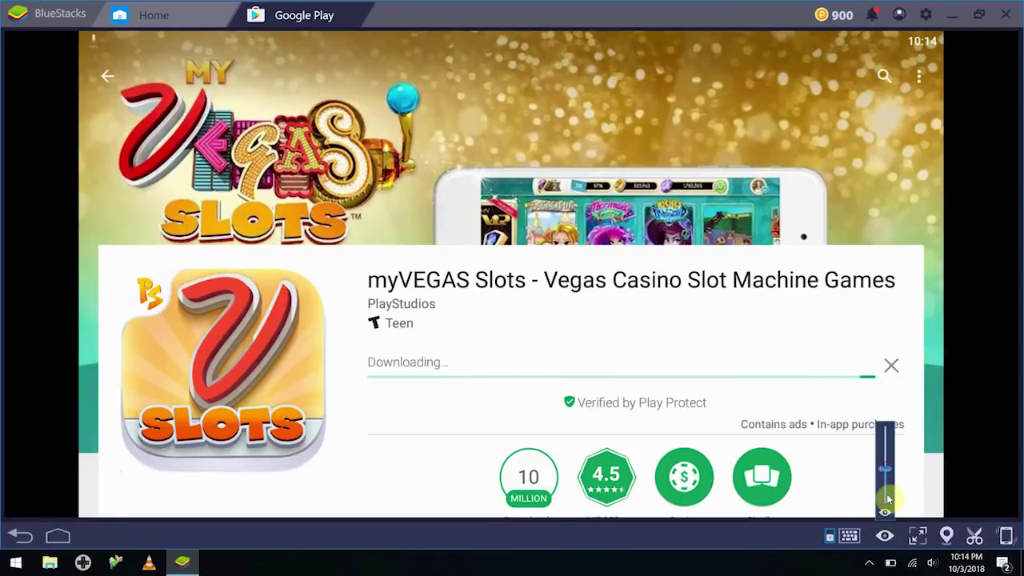
left_click_drag(889, 497, 888, 510)
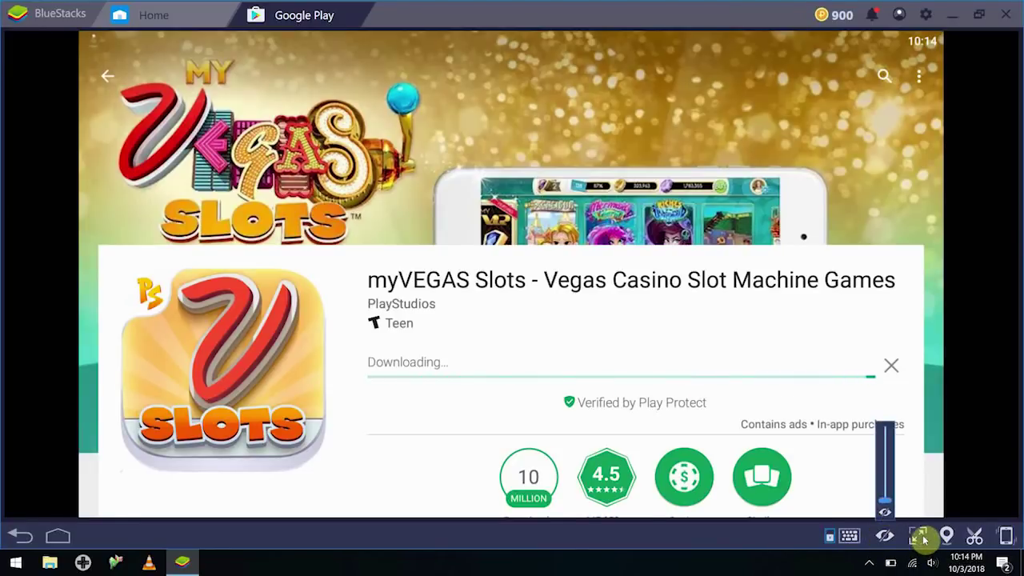
left_click(918, 536)
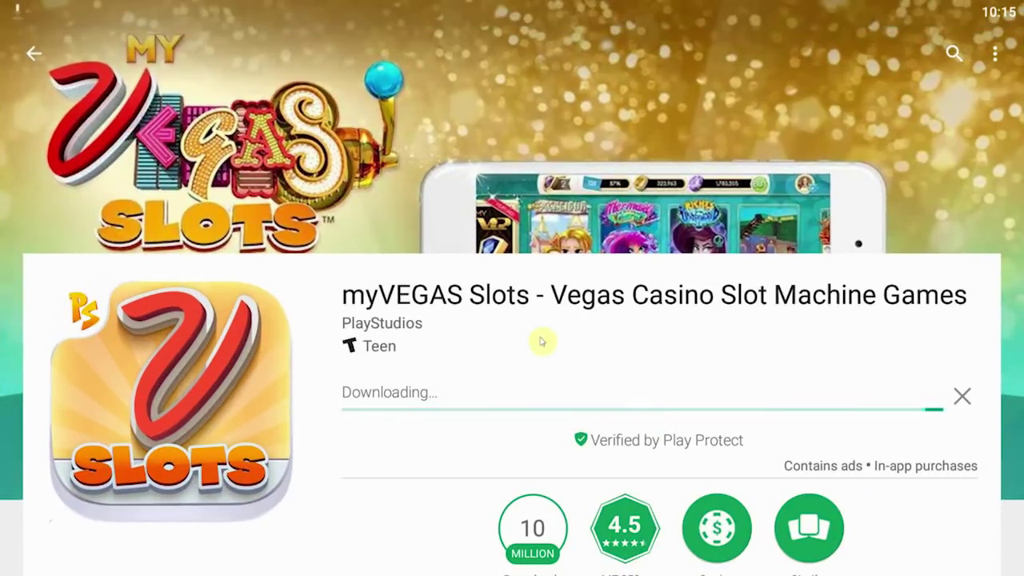
left_click(36, 56)
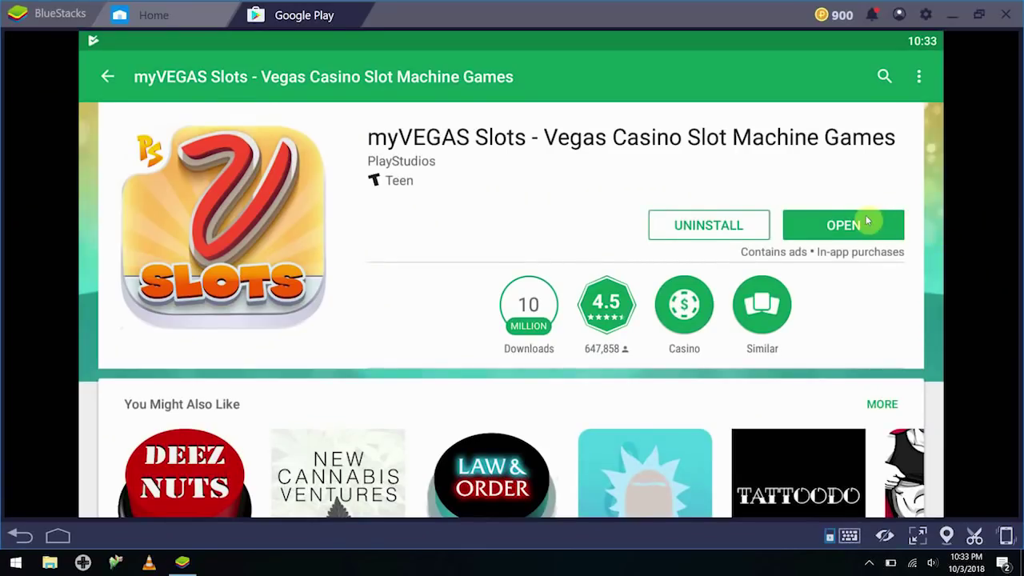
left_click(867, 223)
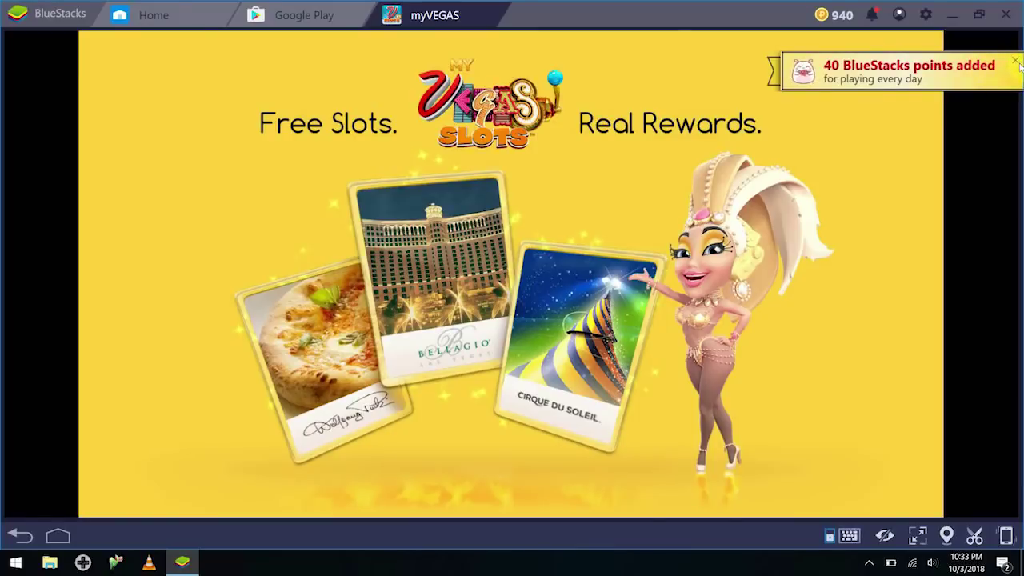
Dismiss the points toast, accept the updated terms, and close the Points Leaders board
left_click(1017, 62)
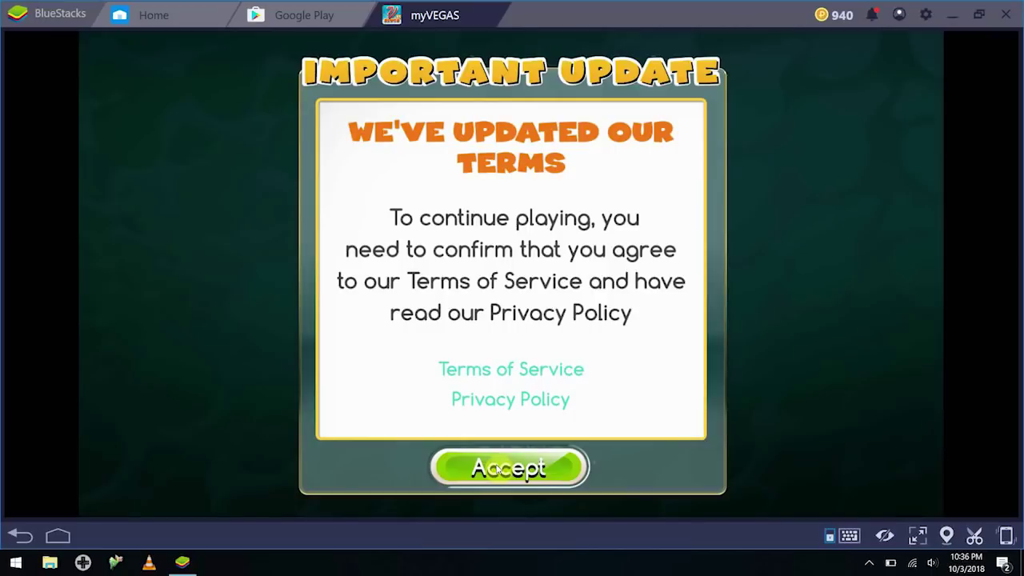
left_click(498, 469)
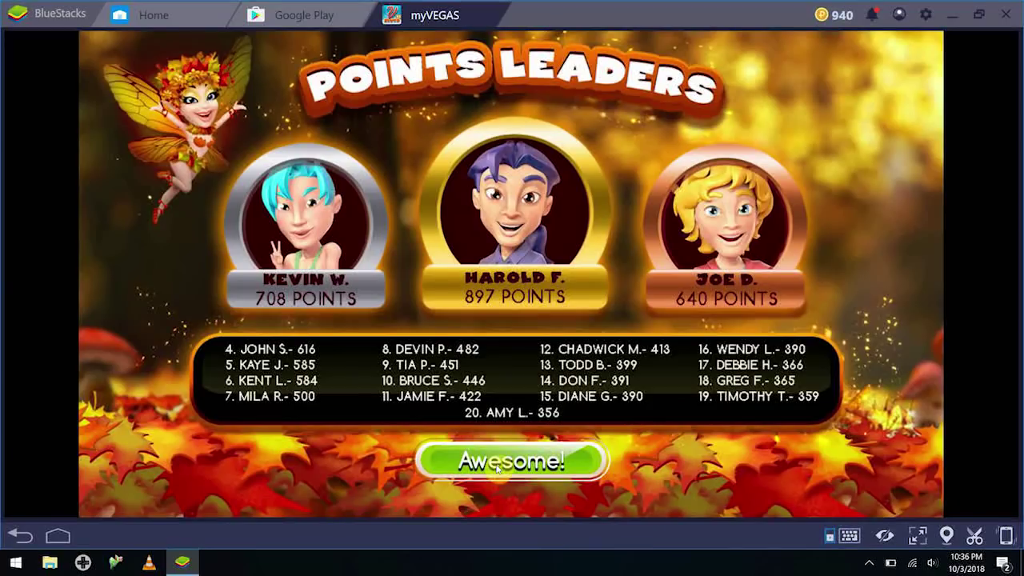
left_click(518, 467)
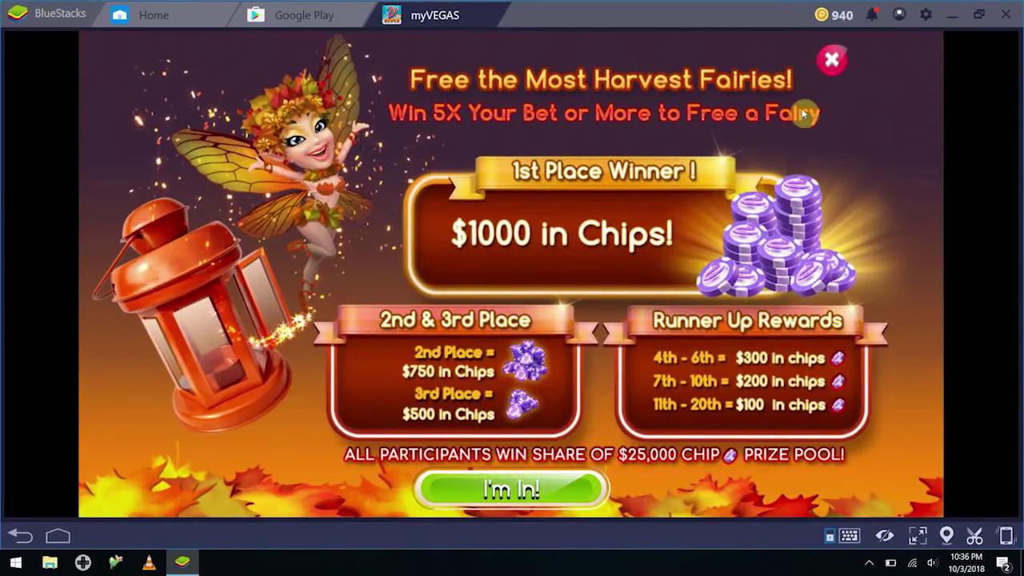
Close the Harvest Fairies, Early Access and What a Harvest promos, then bring up Facebook login
left_click(832, 64)
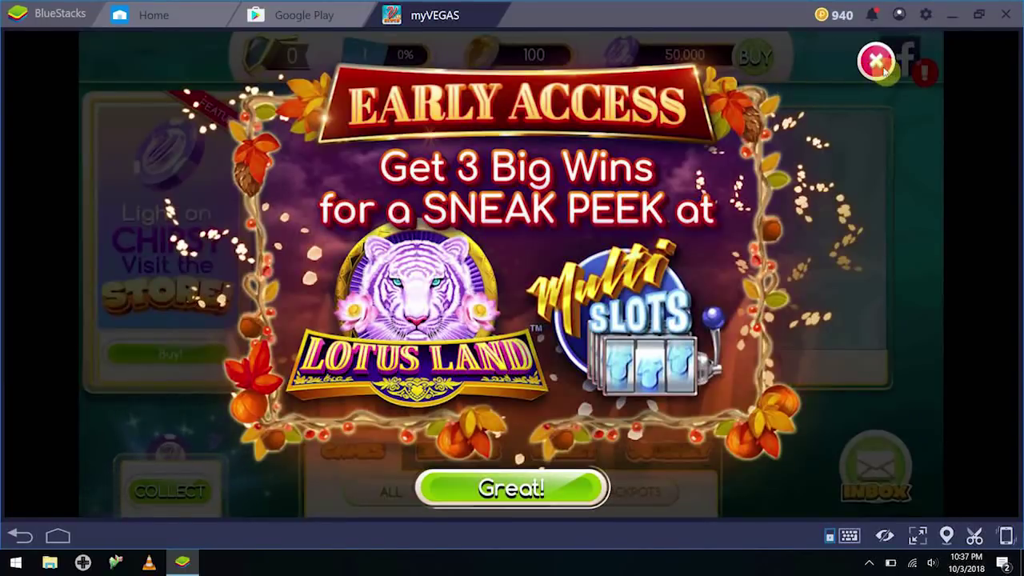
left_click(880, 66)
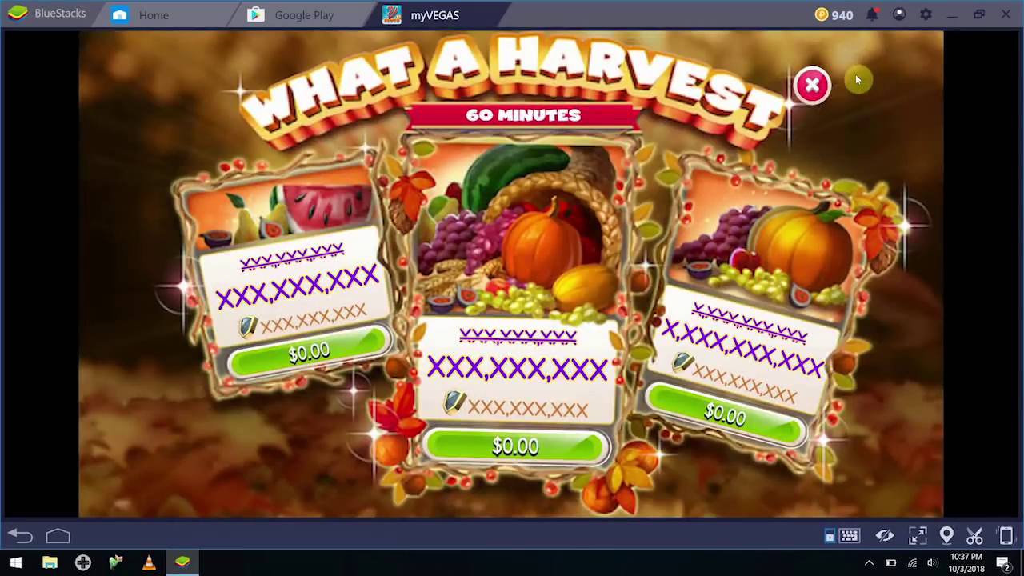
left_click(812, 85)
left_click(900, 56)
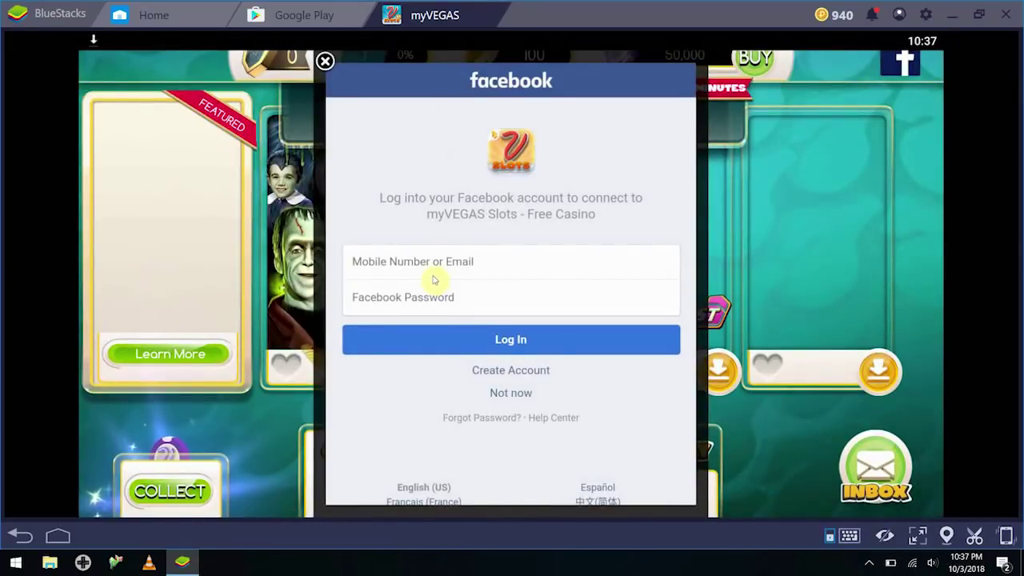
Log in with the Facebook account e-mail and confirm linking the existing game account
left_click(433, 278)
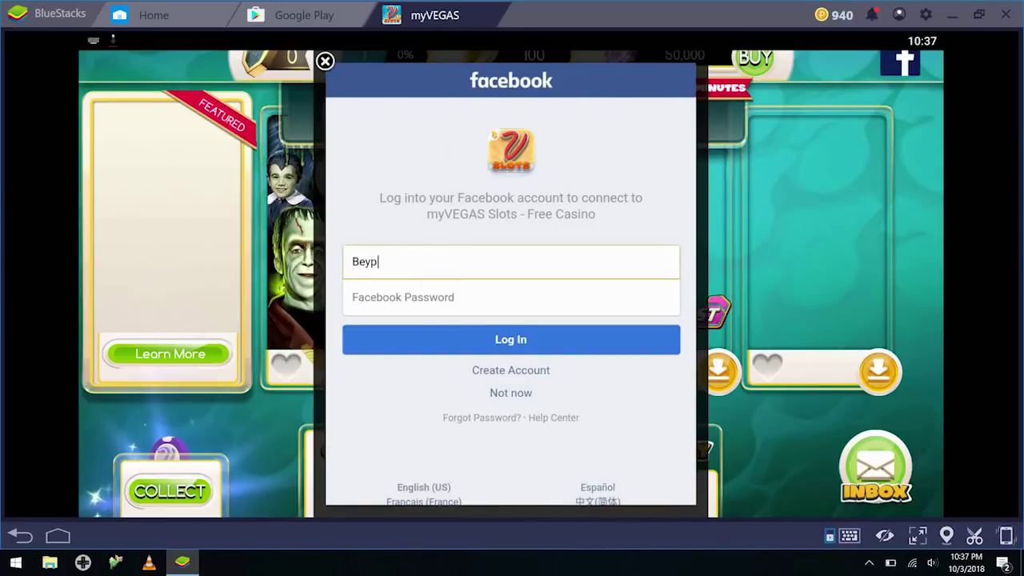
left_click(480, 400)
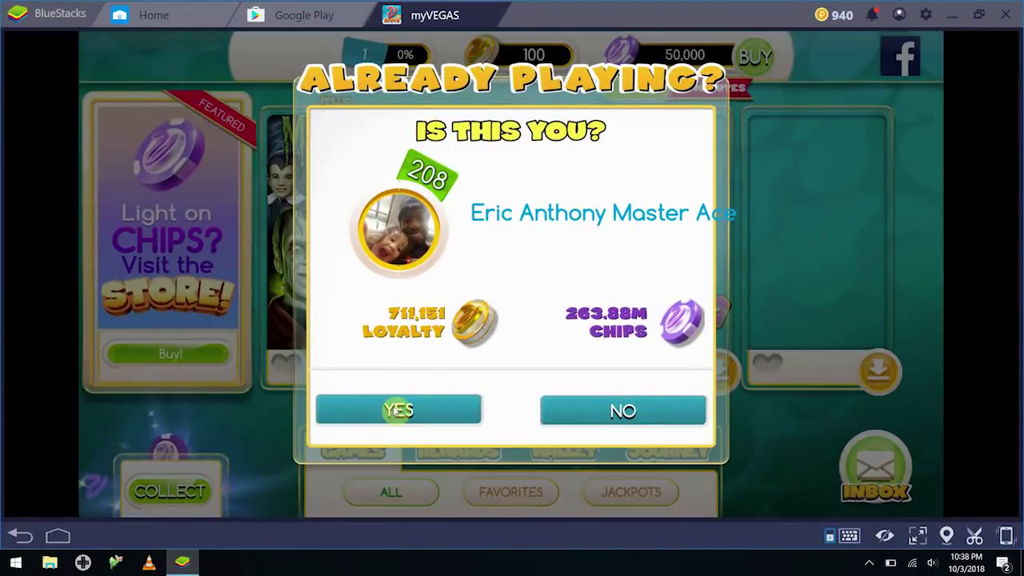
left_click(398, 410)
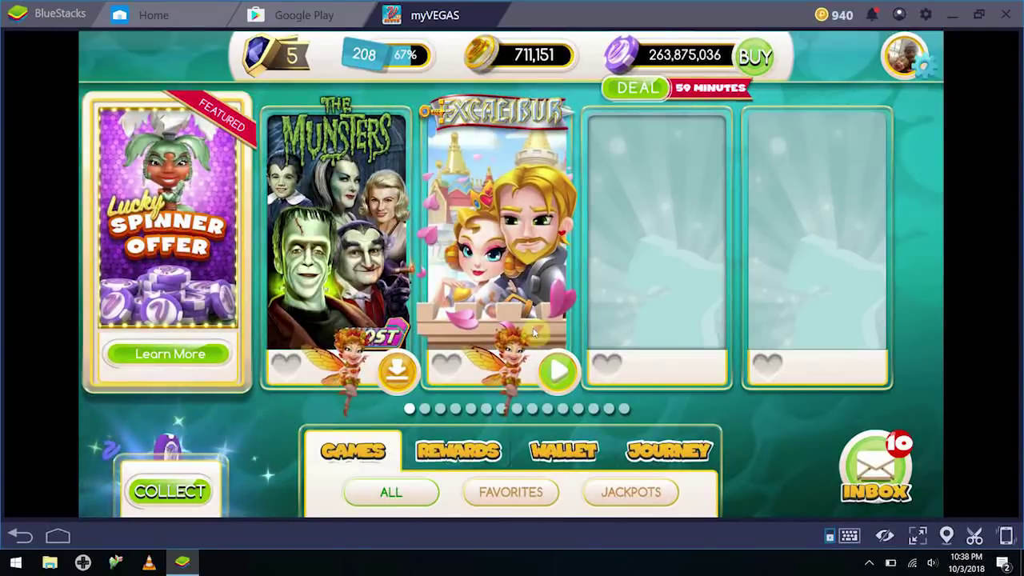
Collect the 350,000 free bonus chips and open the Daily Bonus wheel
left_click(173, 488)
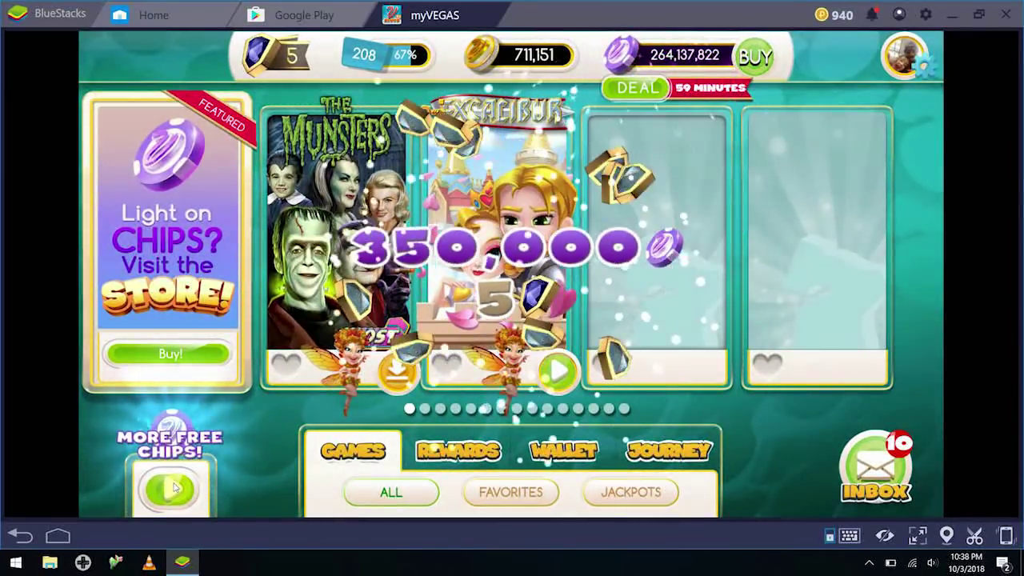
left_click(173, 486)
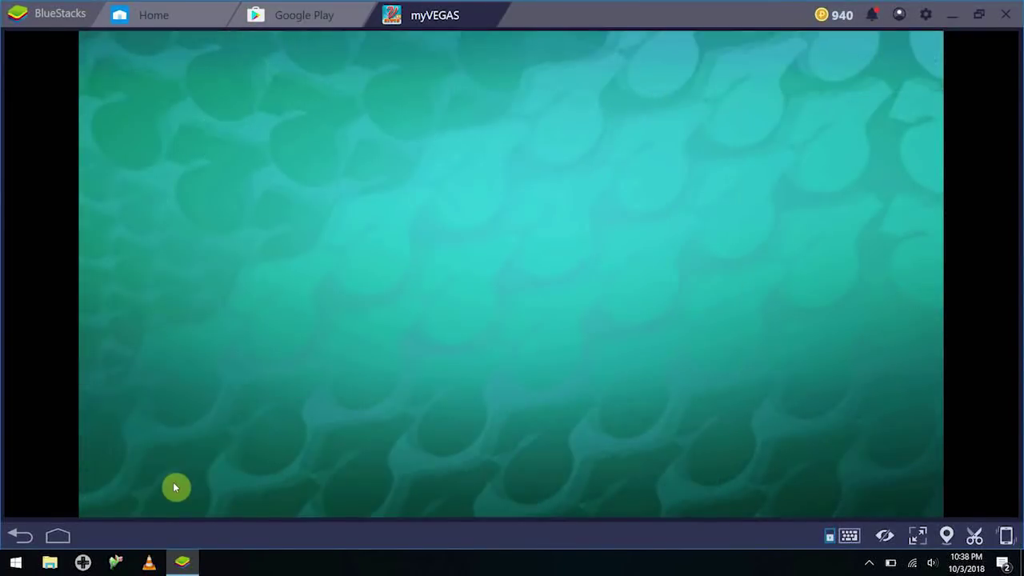